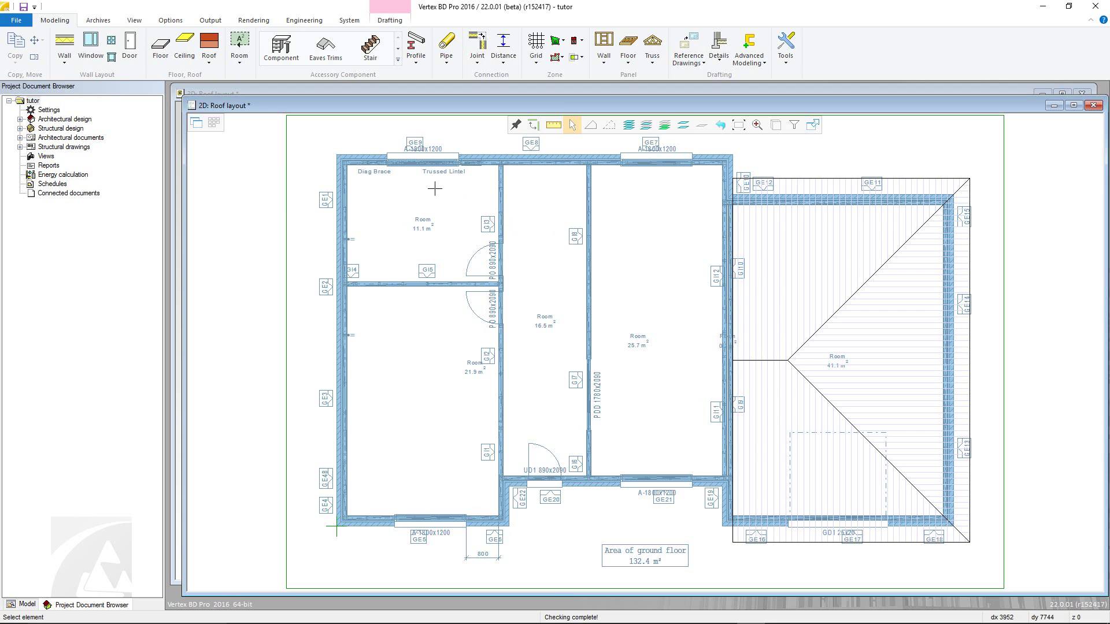
- Start the sketch roof generator from the Roof menu and bring up its Roof Parameters
left_click(209, 59)
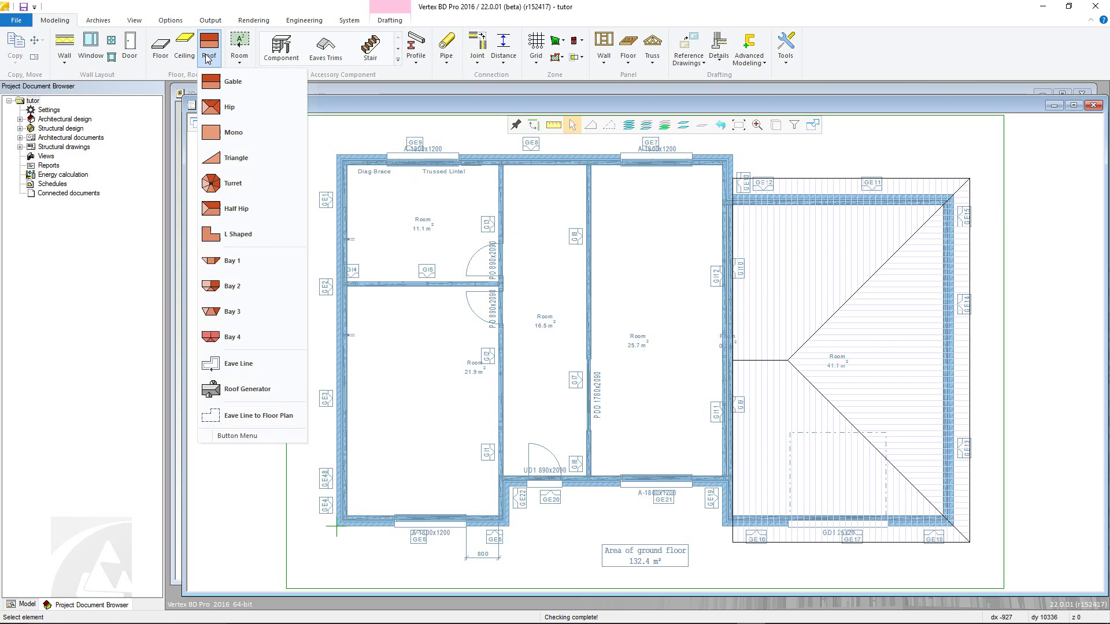
left_click(248, 388)
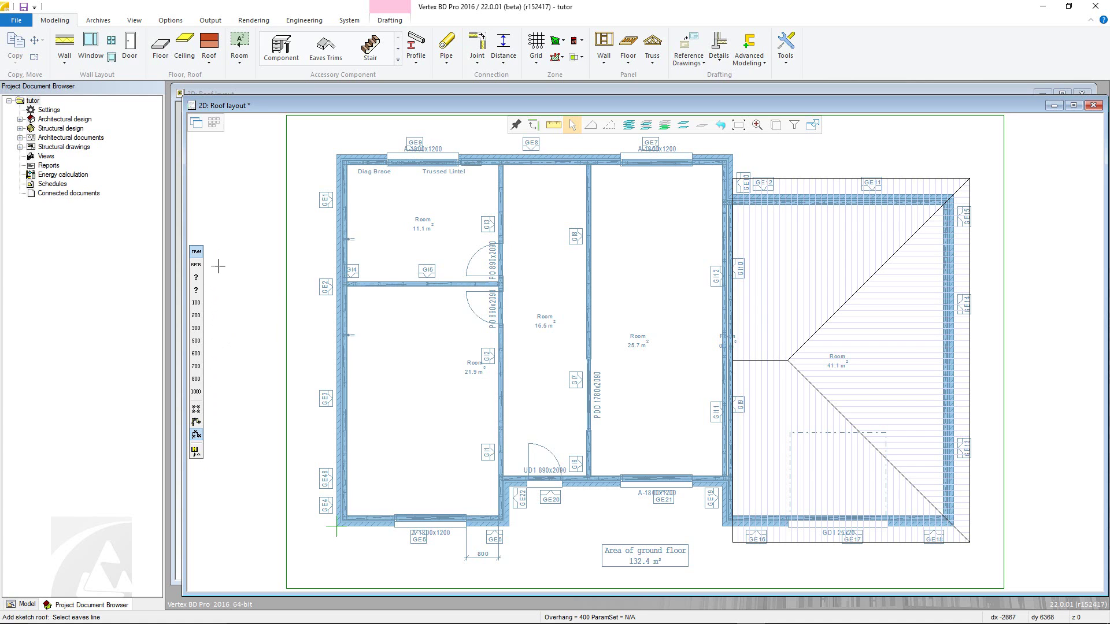
left_click(197, 252)
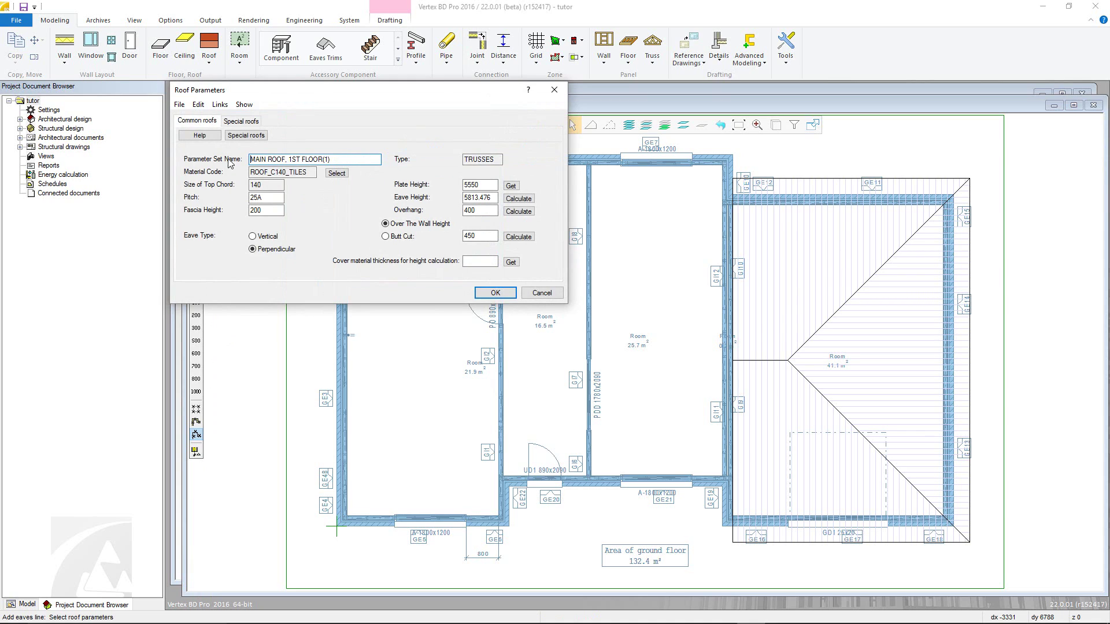
left_click(240, 121)
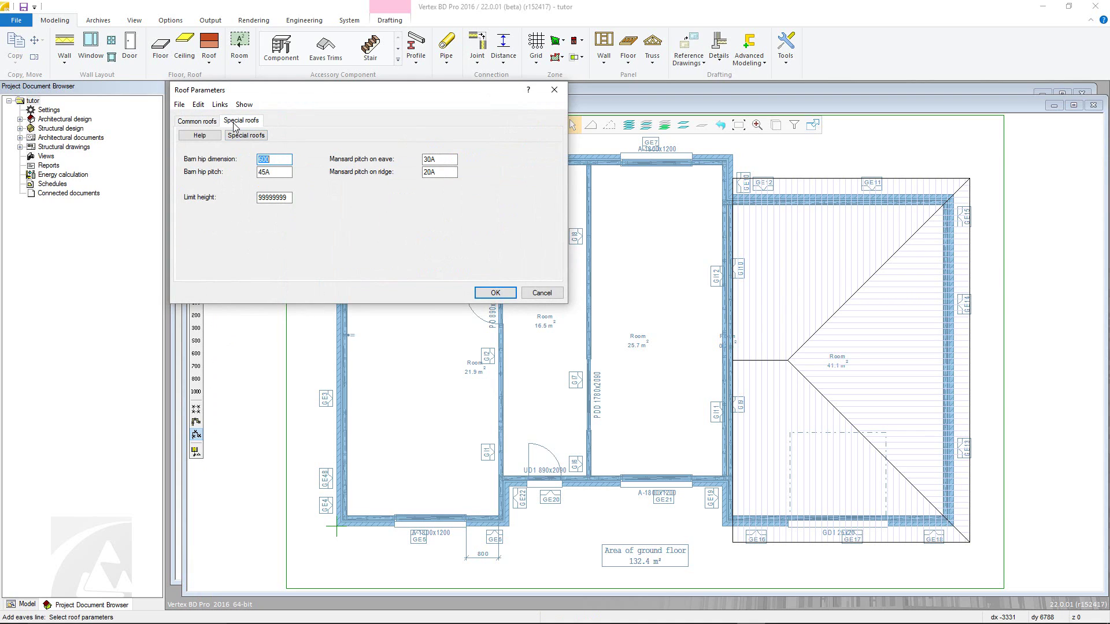
left_click(199, 122)
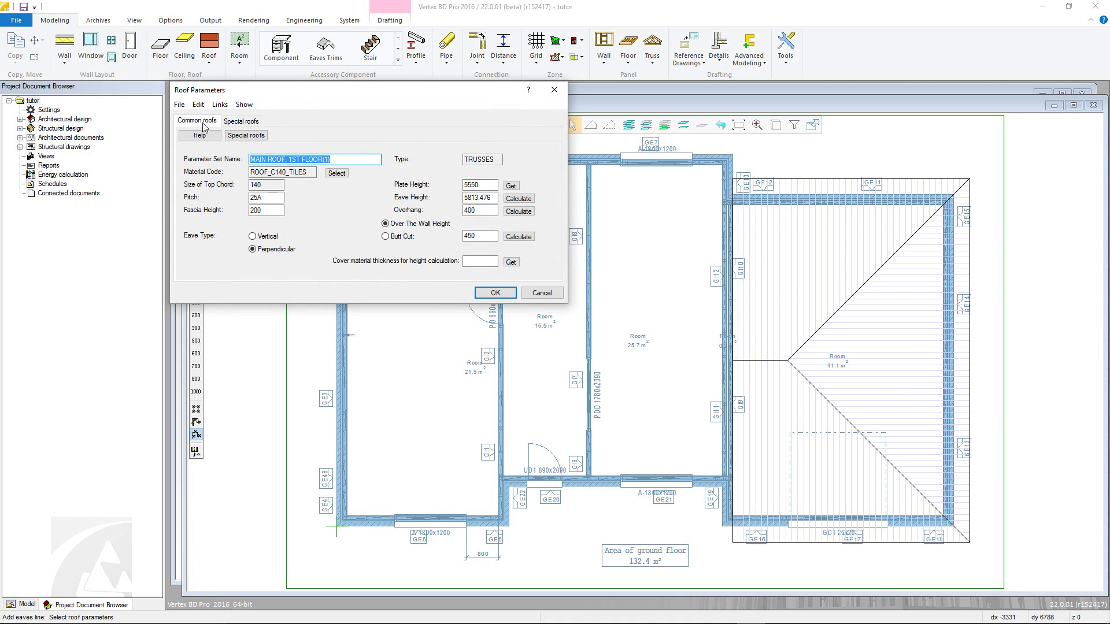
left_click(200, 136)
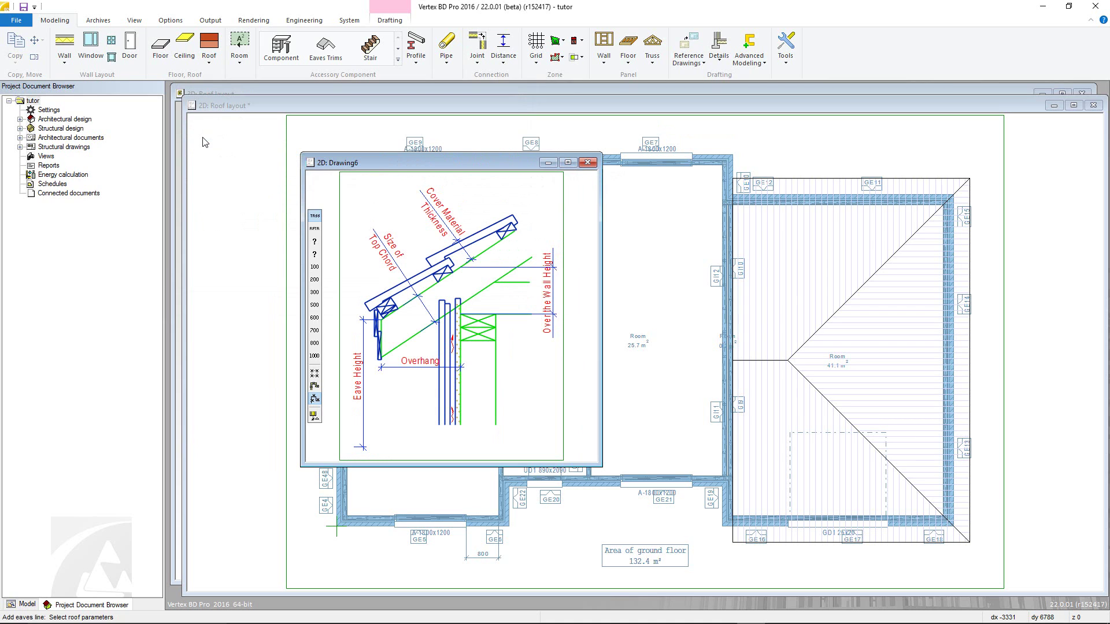
left_click(586, 164)
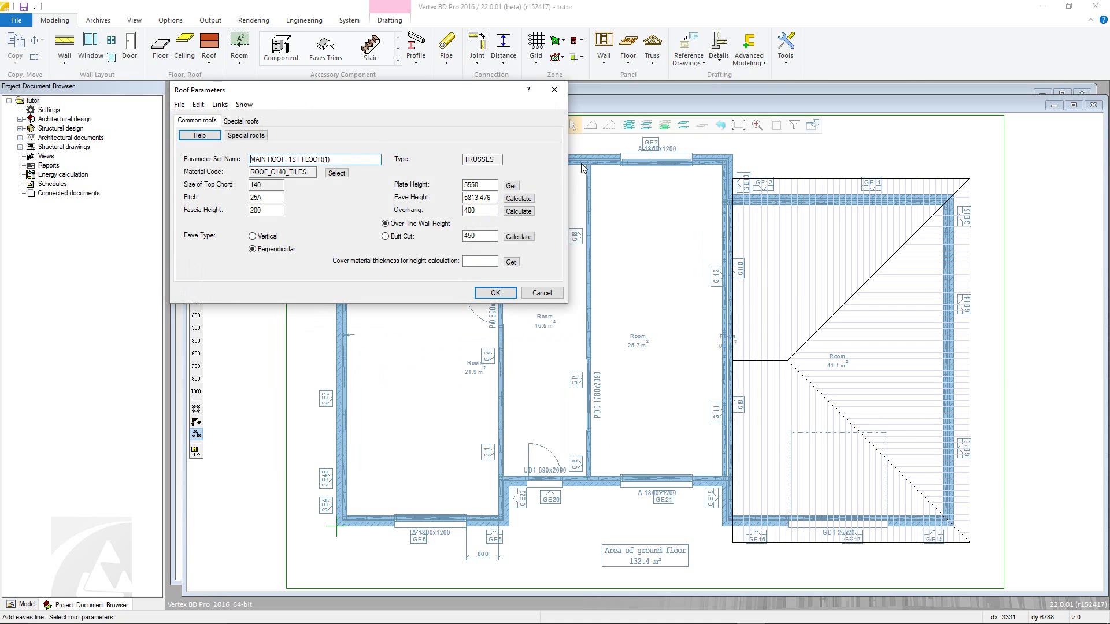
- Change the roof material code to ROOF_TRS_TILES in Component Properties
left_click(339, 173)
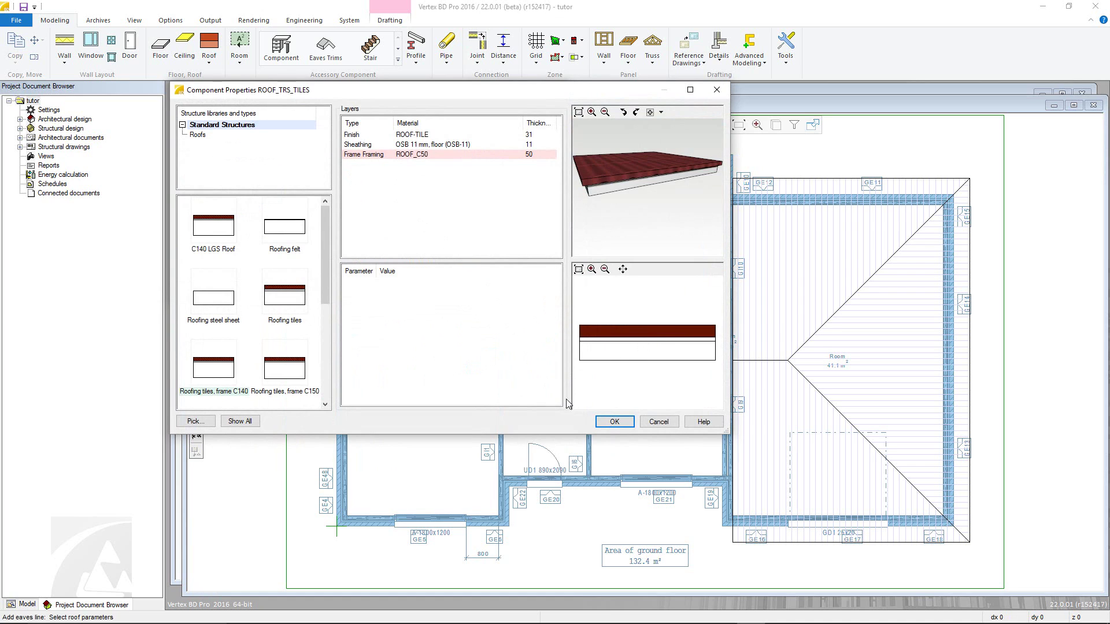
left_click(610, 426)
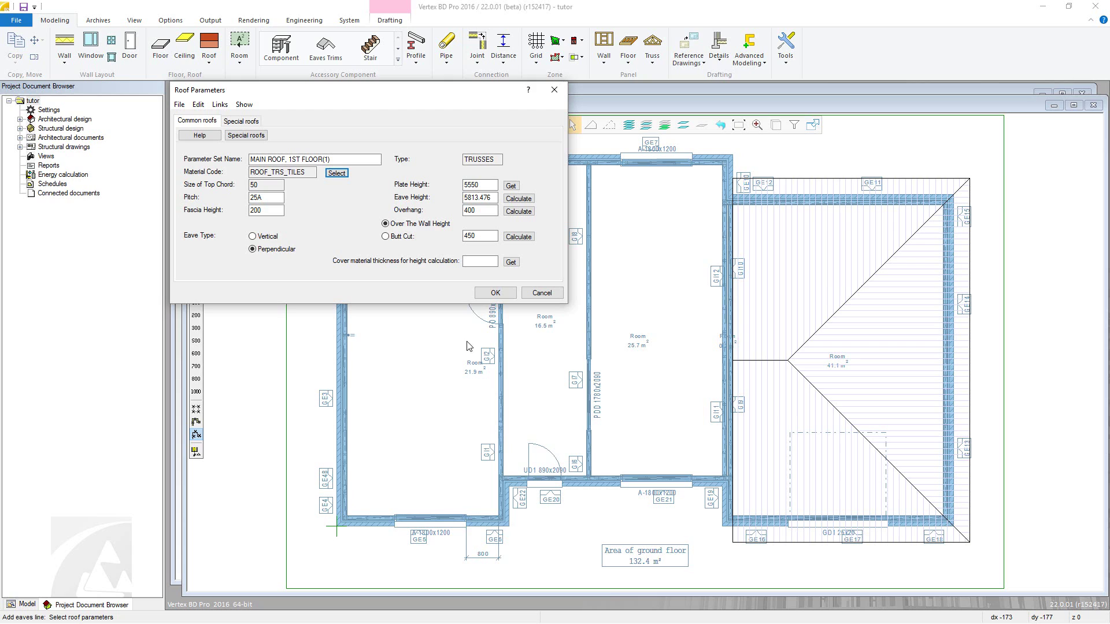
- Review the resulting top chord size 50, pitch, fascia height and plate height values
left_click(268, 185)
left_click(275, 197)
left_click(274, 210)
left_click(483, 185)
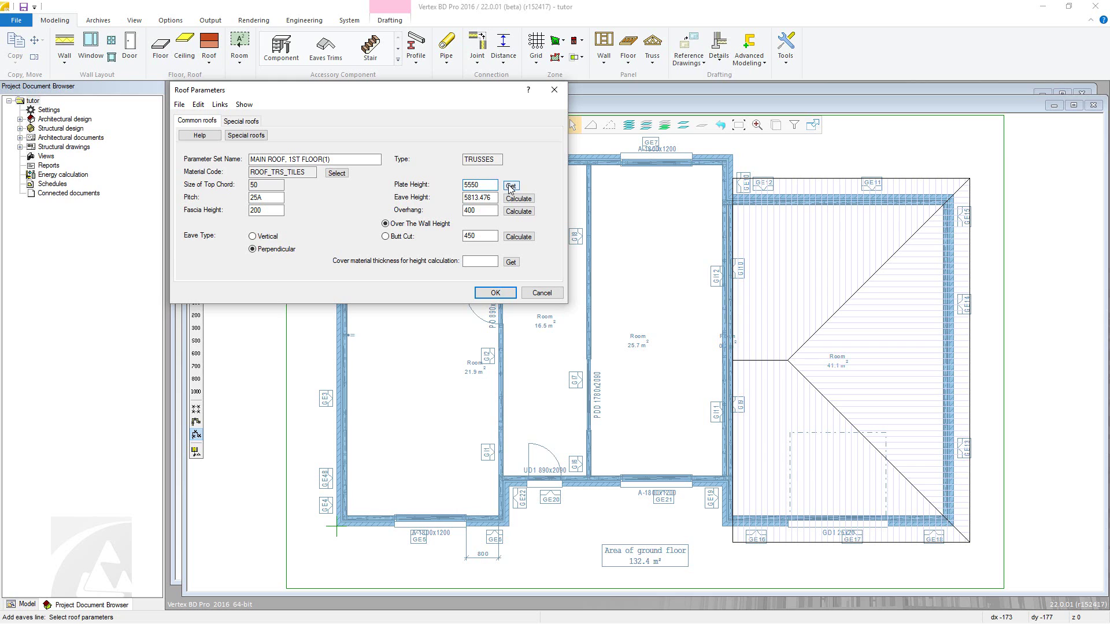
- Get the plate height 5550 from a wall picked in the 3D model
left_click(510, 187)
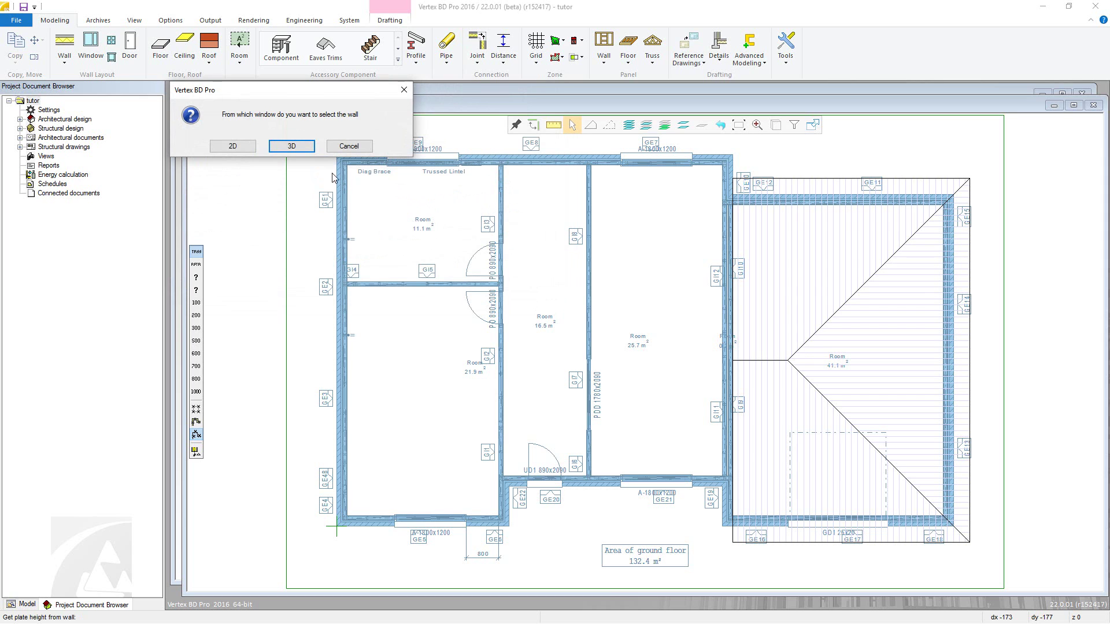
left_click(291, 146)
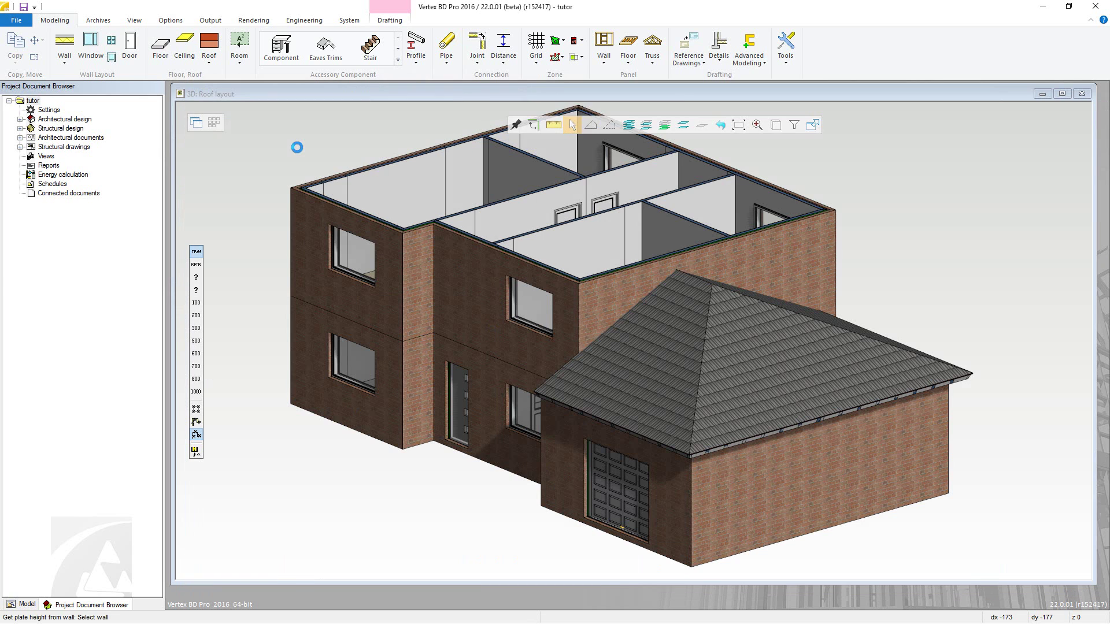
left_click(351, 217)
- Review the plate height 5550, eave height 5813.476, overhang and butt cut values
left_click(479, 184)
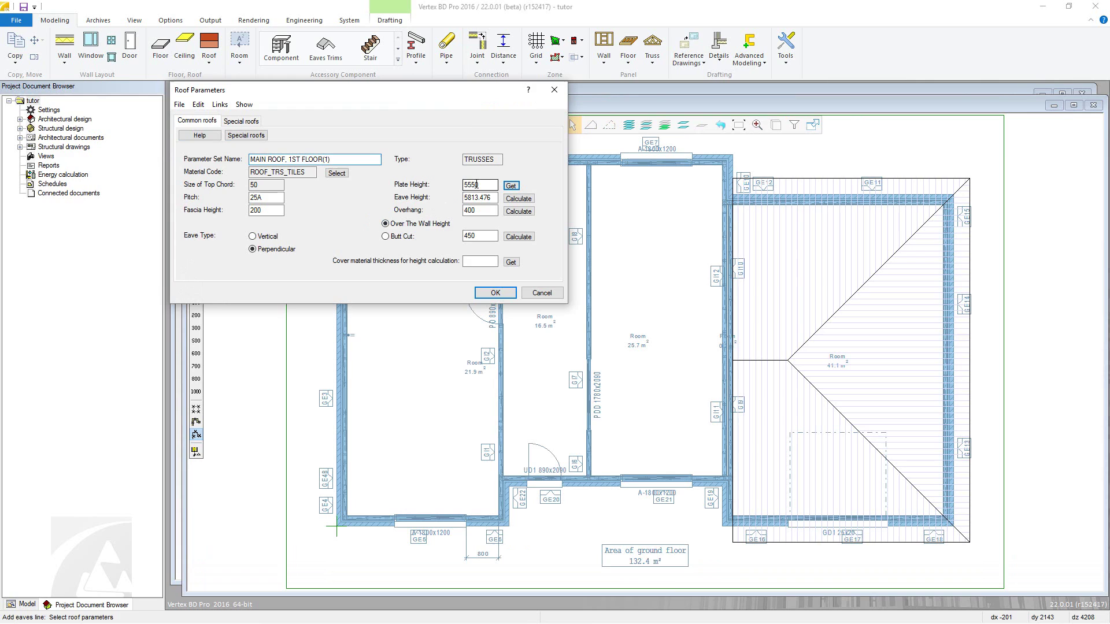
left_click(479, 198)
left_click(478, 211)
left_click(479, 236)
- Set overhang 350 and butt cut 400, recalculate eave height to 5786.792, and accept the parameters
double_click(479, 210)
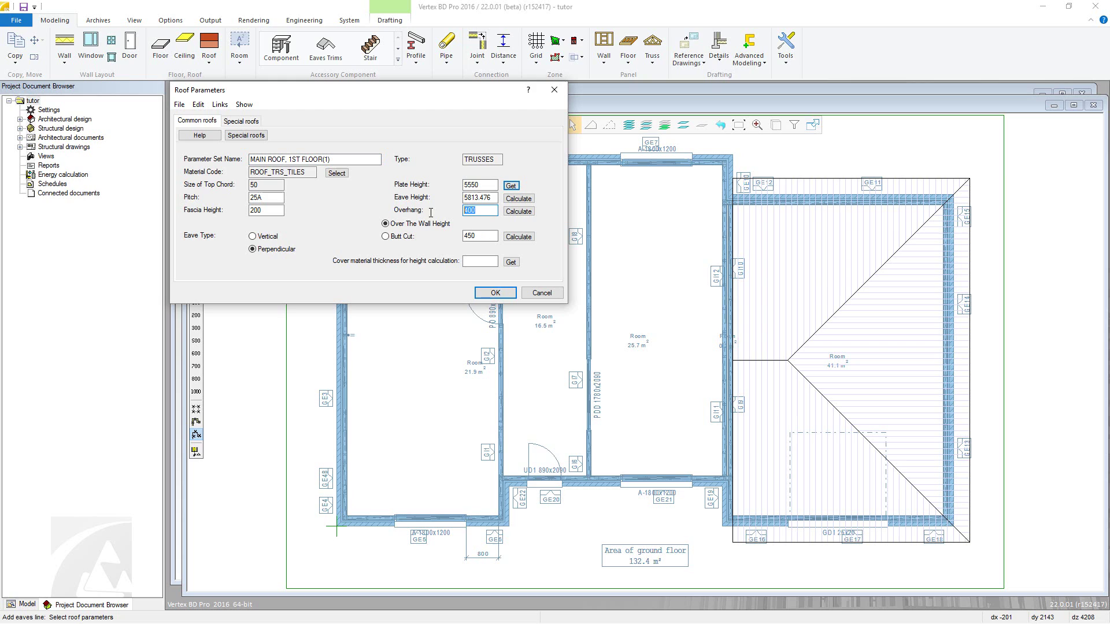
type("350")
key("Tab")
type("400")
left_click(517, 198)
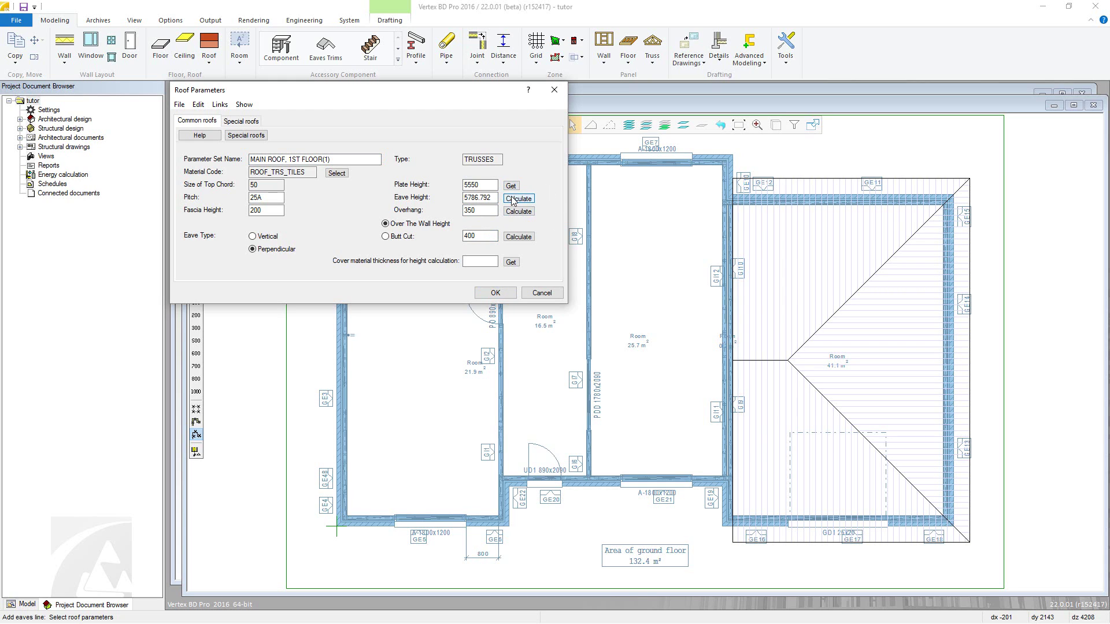
left_click(496, 293)
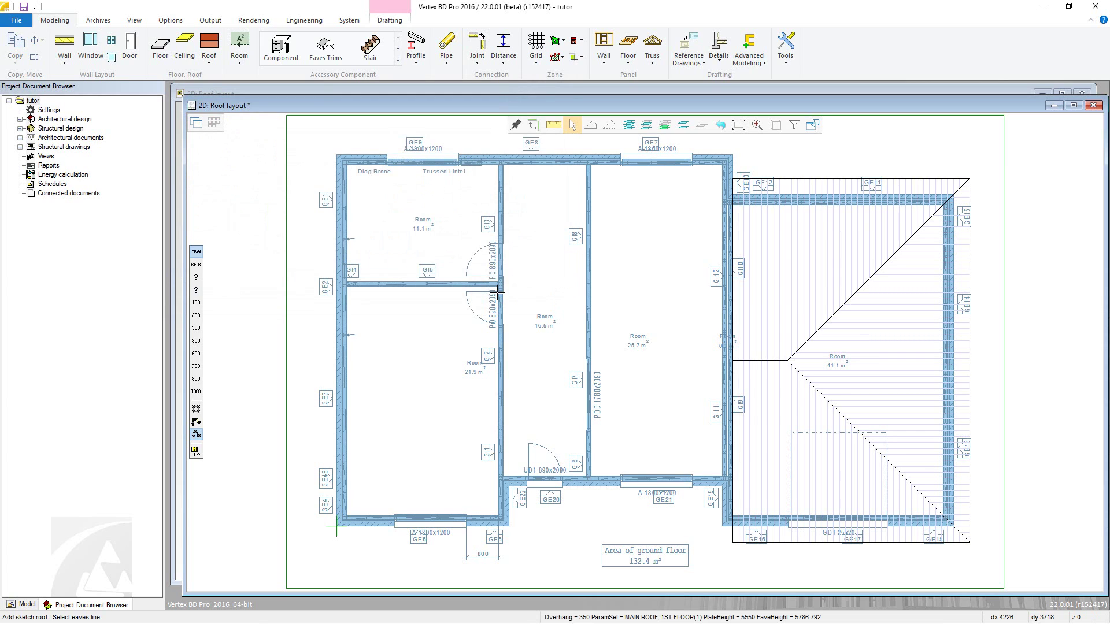
- Place eave points at the top wall, bottom wall, lower-left and upper-left corners to generate the hipped sketch roof
left_click(575, 154)
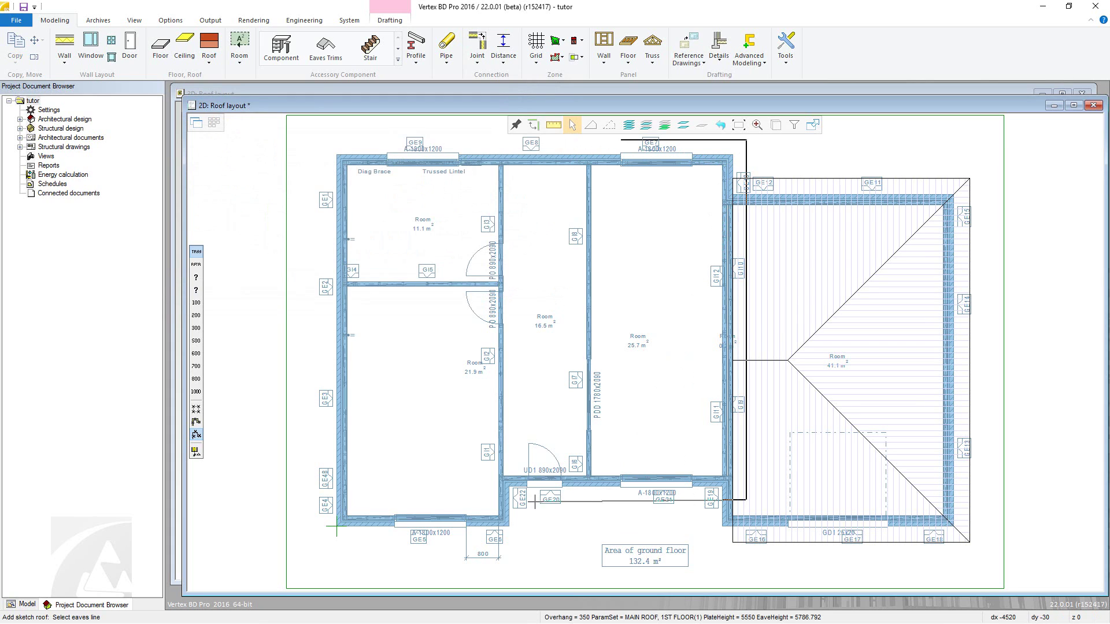
left_click(487, 529)
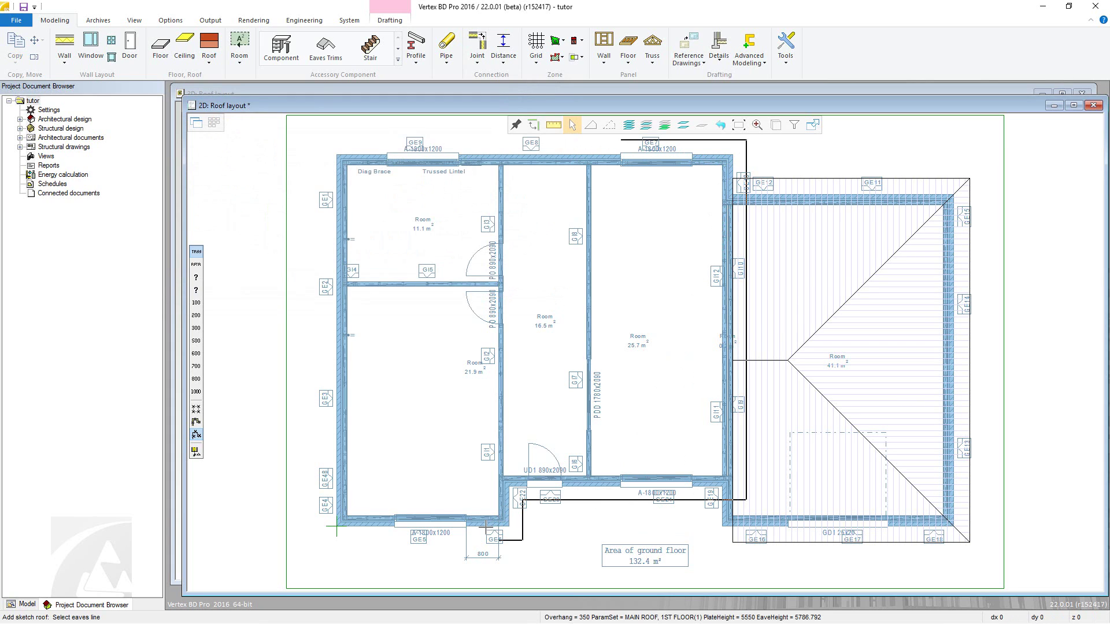
left_click(323, 539)
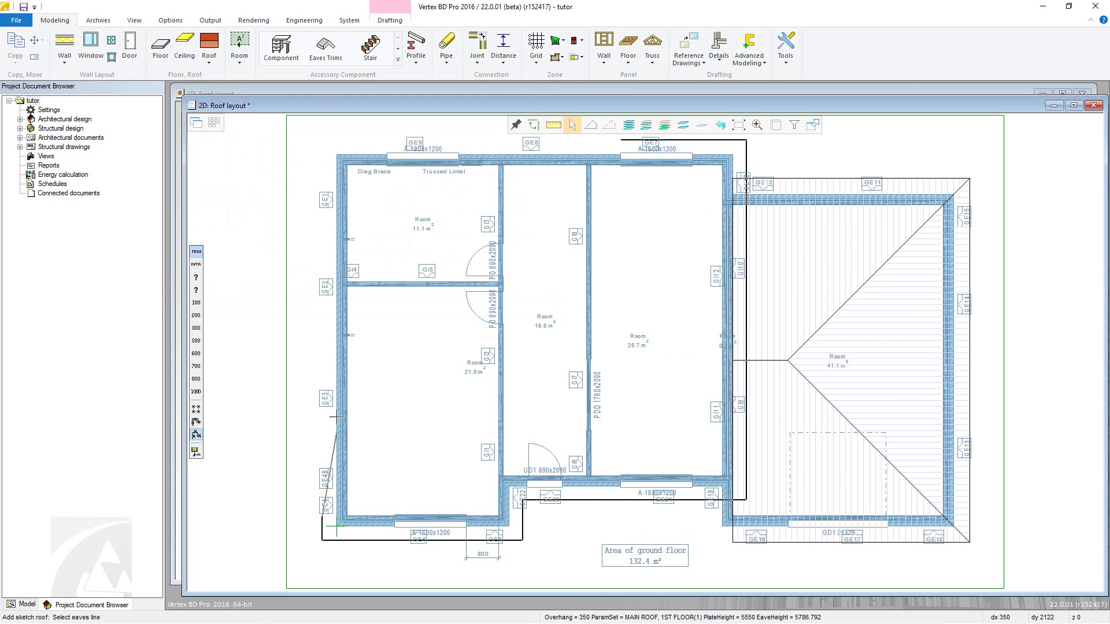
left_click(324, 184)
key("Return")
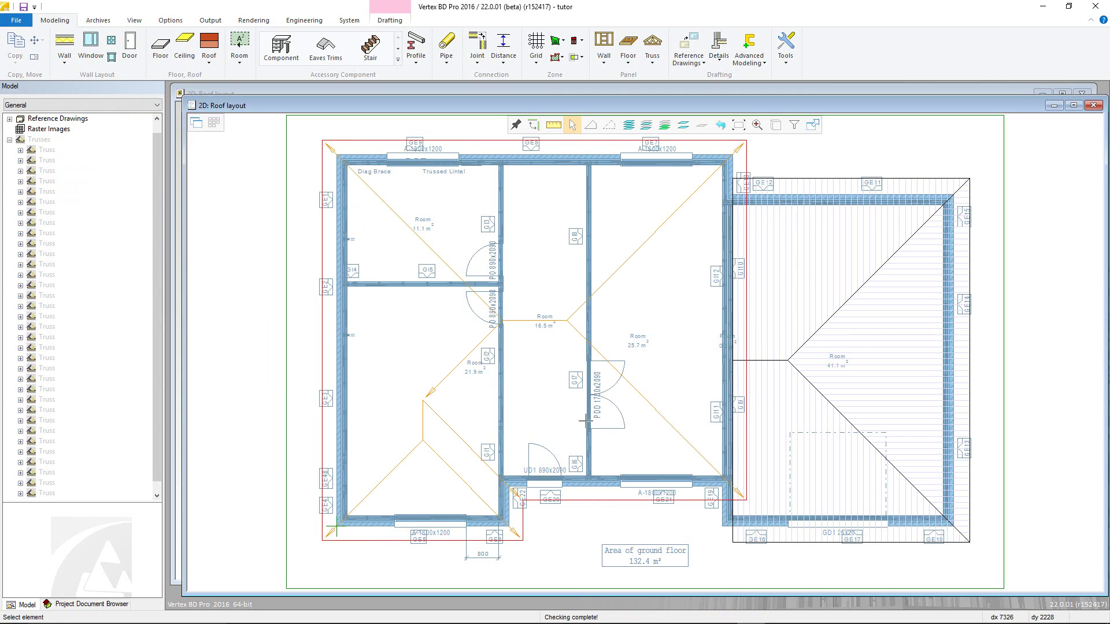
- Select the sketch roof and remove the gable on its left edge
left_click(322, 258)
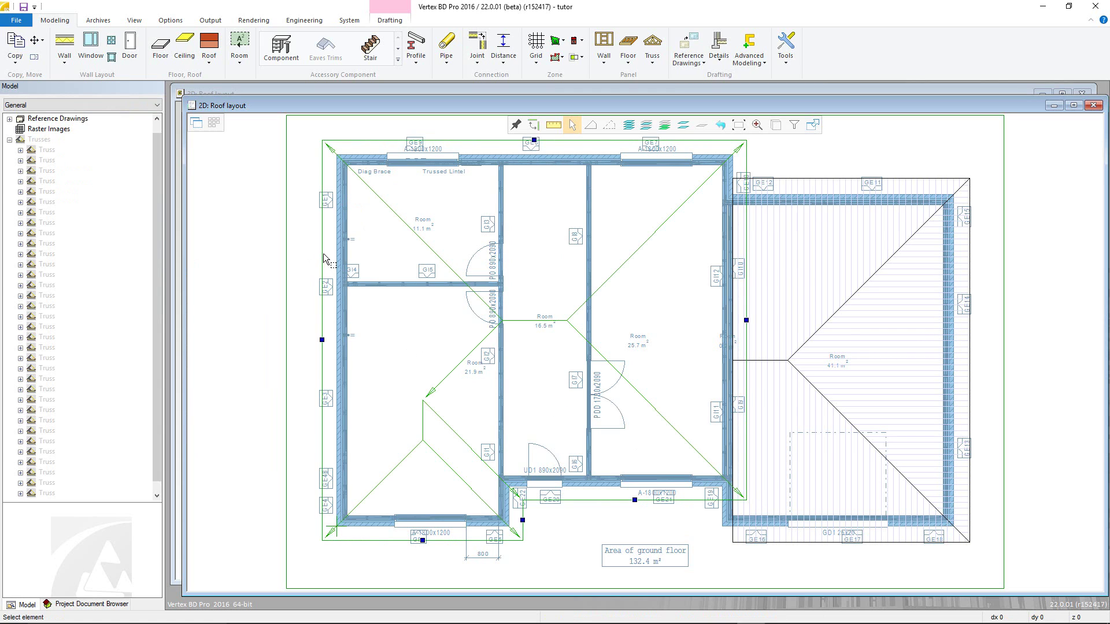
right_click(320, 338)
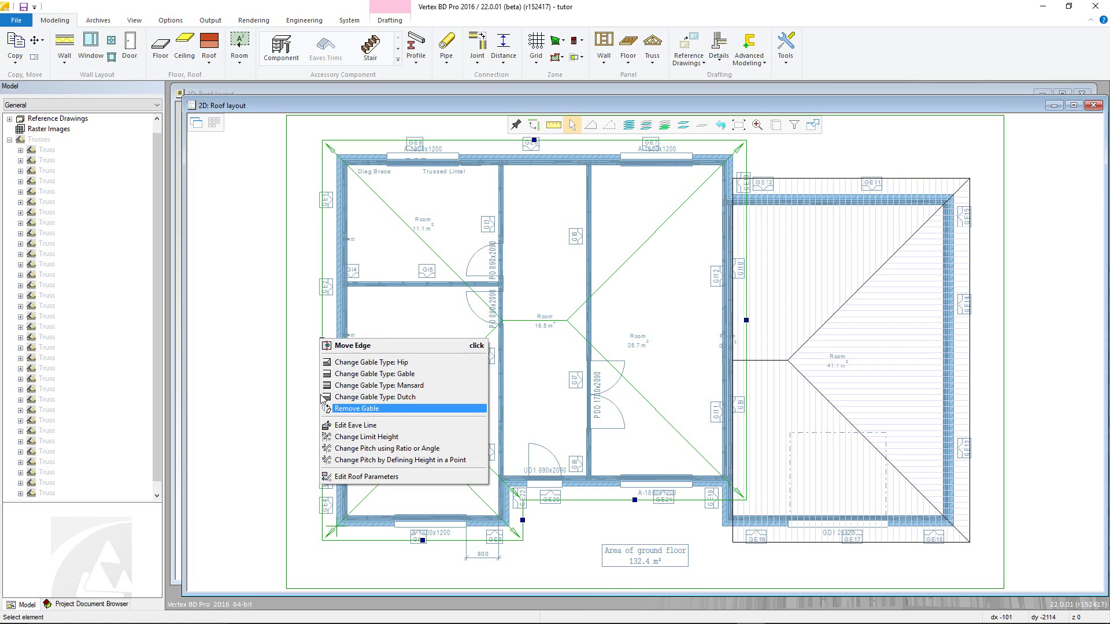
left_click(341, 410)
right_click(321, 341)
left_click(357, 412)
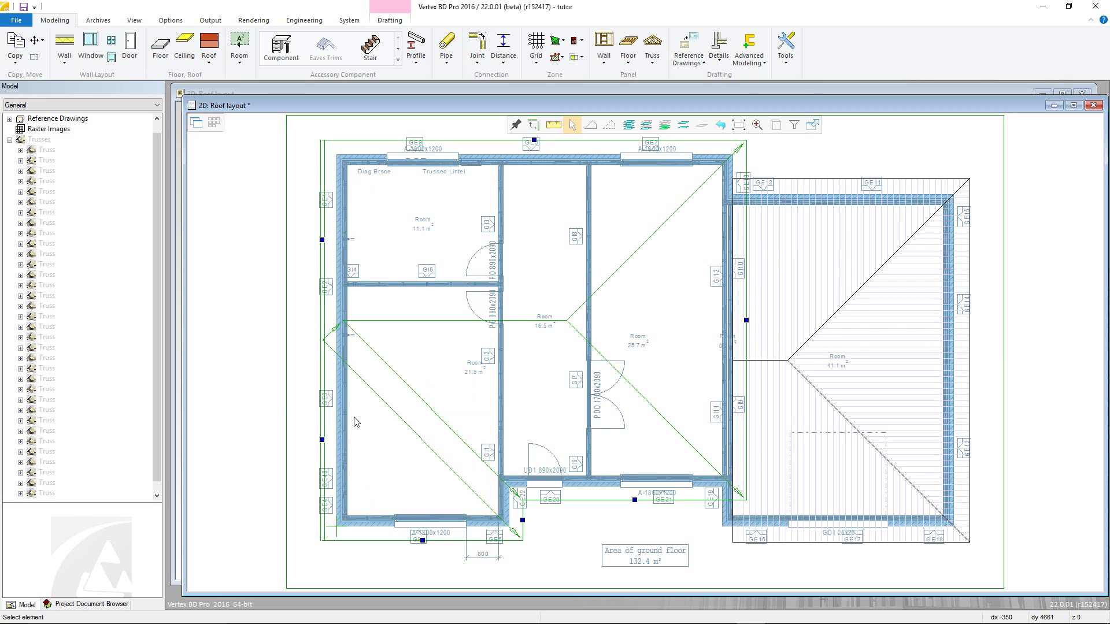
- Make the bottom edge a gable end and change the right edge's gable type to hip
right_click(422, 539)
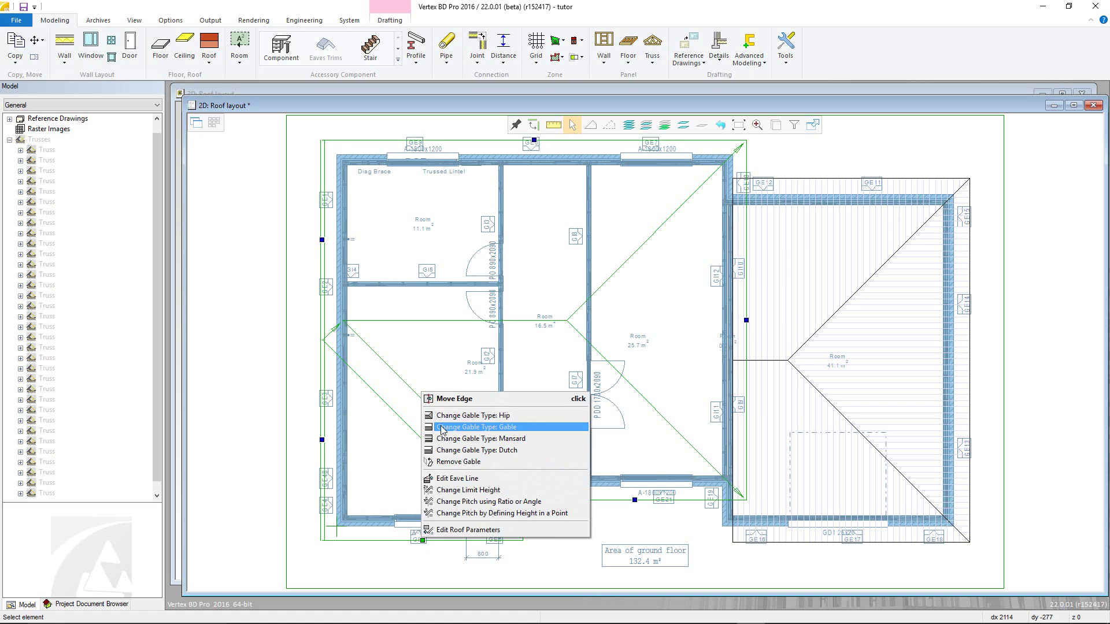
left_click(475, 427)
right_click(741, 322)
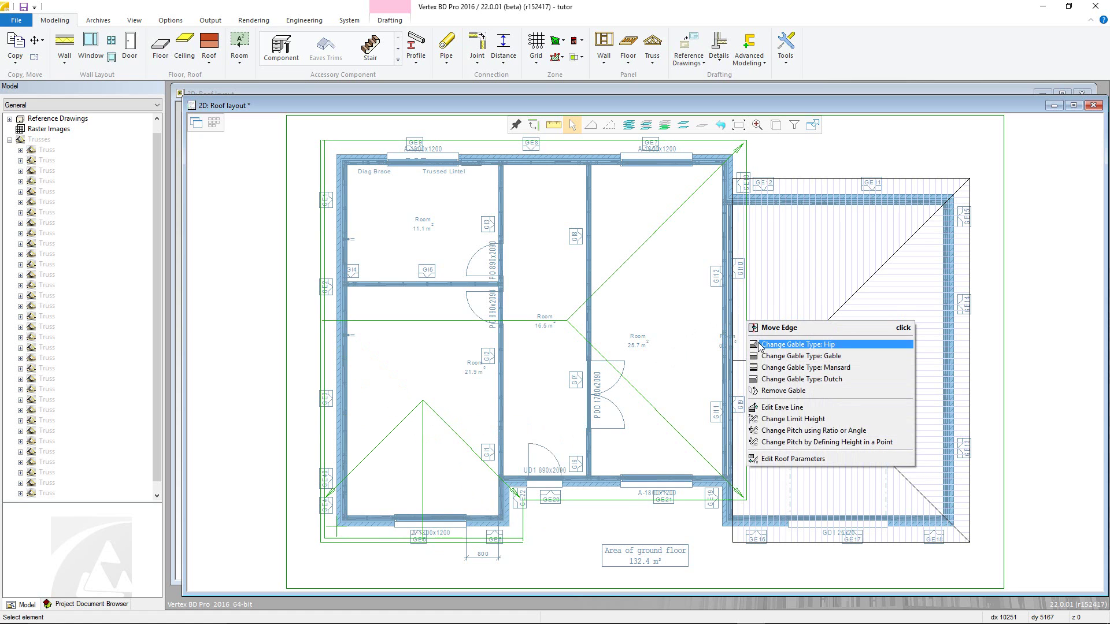
left_click(781, 356)
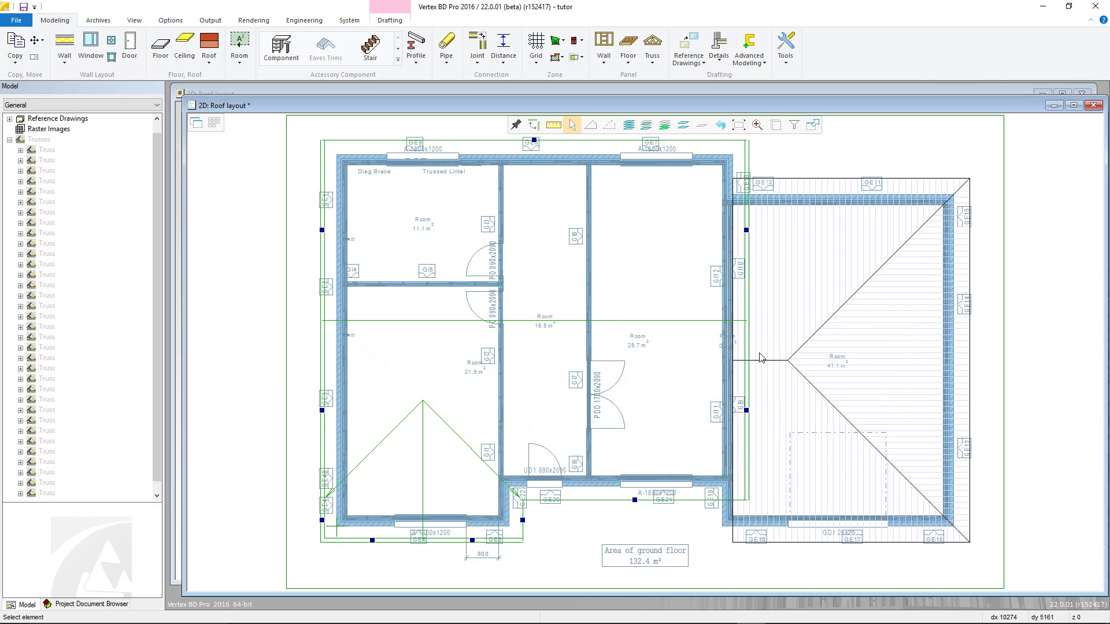
- Convert the sketch roof's surfaces into actual roof slopes
right_click(784, 306)
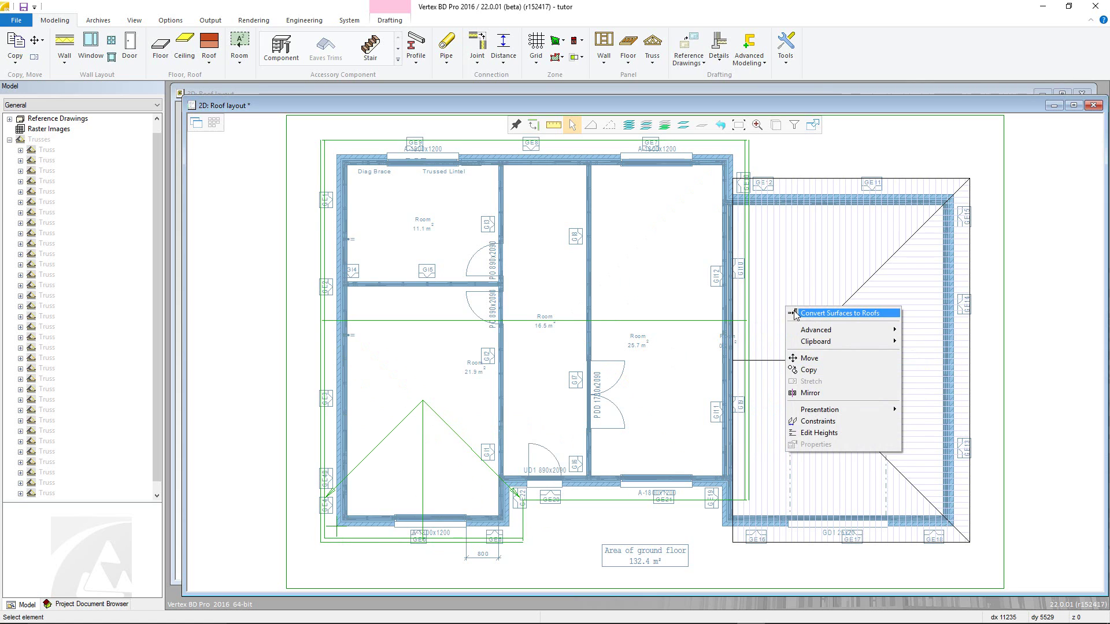
left_click(797, 314)
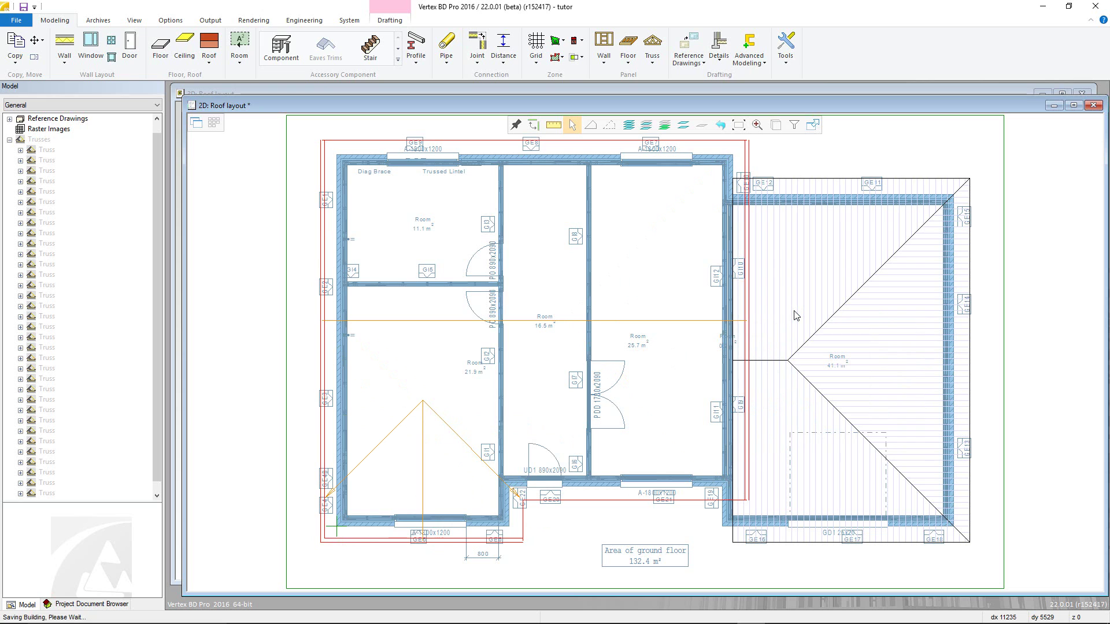